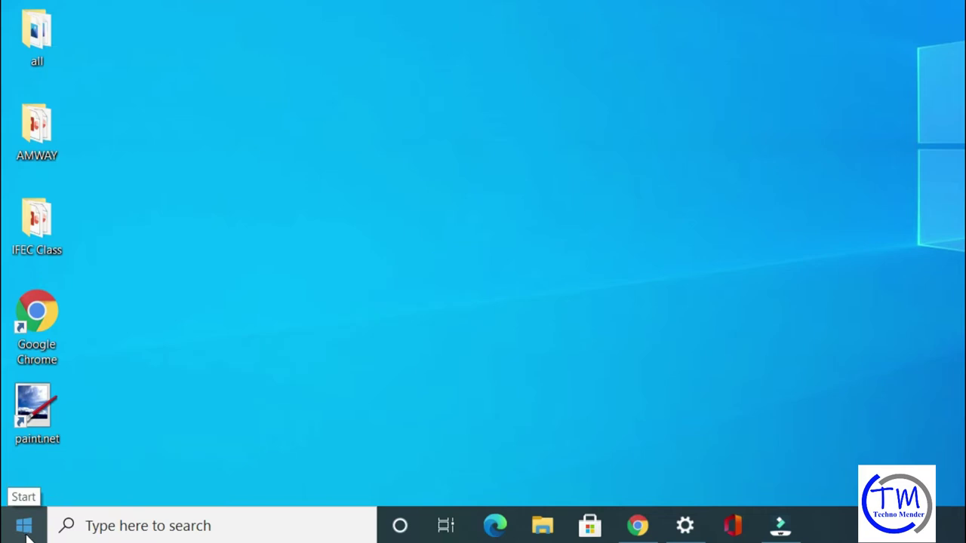
Check the Use Filter Keys setting on the Ease of Access Keyboard page, and close Settings.
{"action": "right_click", "coordinate": [28, 532]}
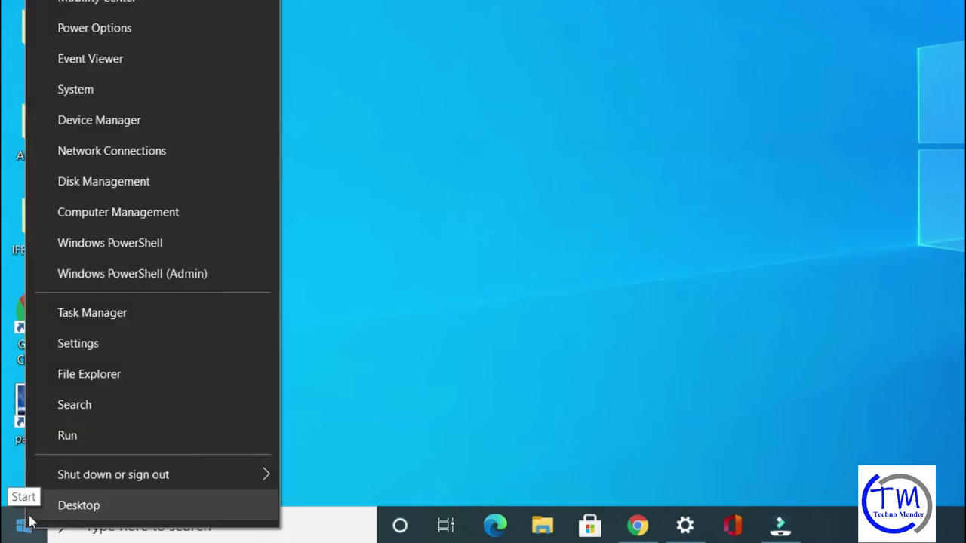
{"action": "left_click", "coordinate": [103, 351]}
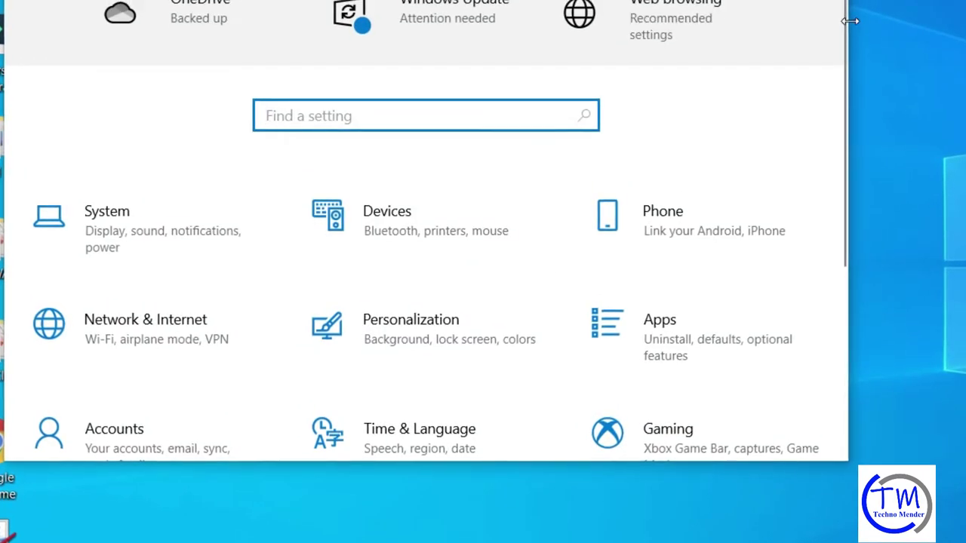
{"action": "scroll", "coordinate": [844, 20], "scroll_direction": "down", "scroll_amount": 3}
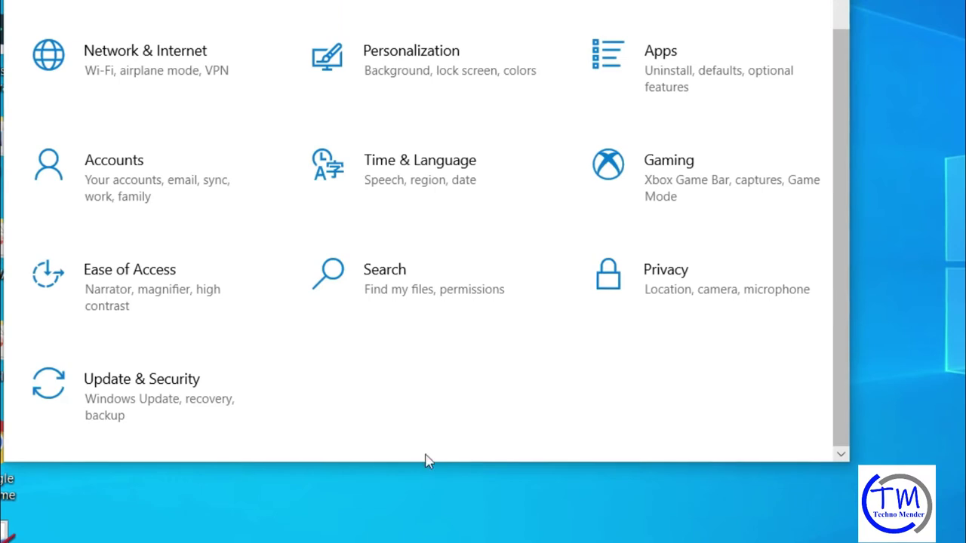
{"action": "left_click", "coordinate": [142, 275]}
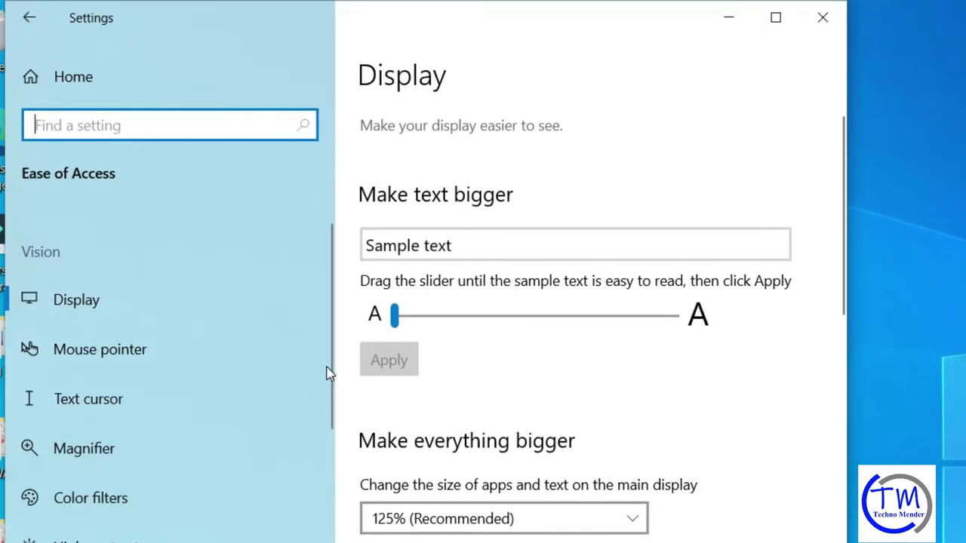
{"action": "left_click_drag", "start_coordinate": [331, 366], "coordinate": [331, 542]}
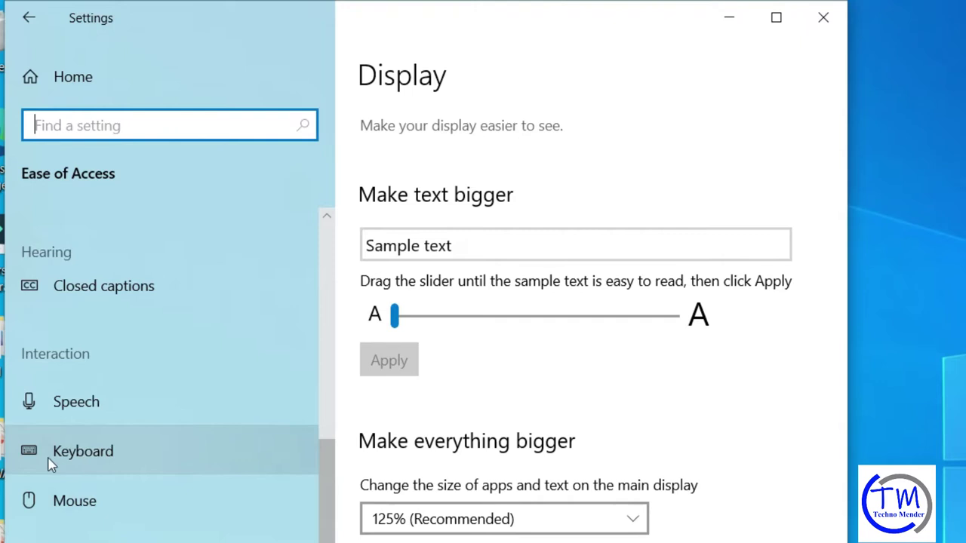
{"action": "left_click", "coordinate": [113, 453]}
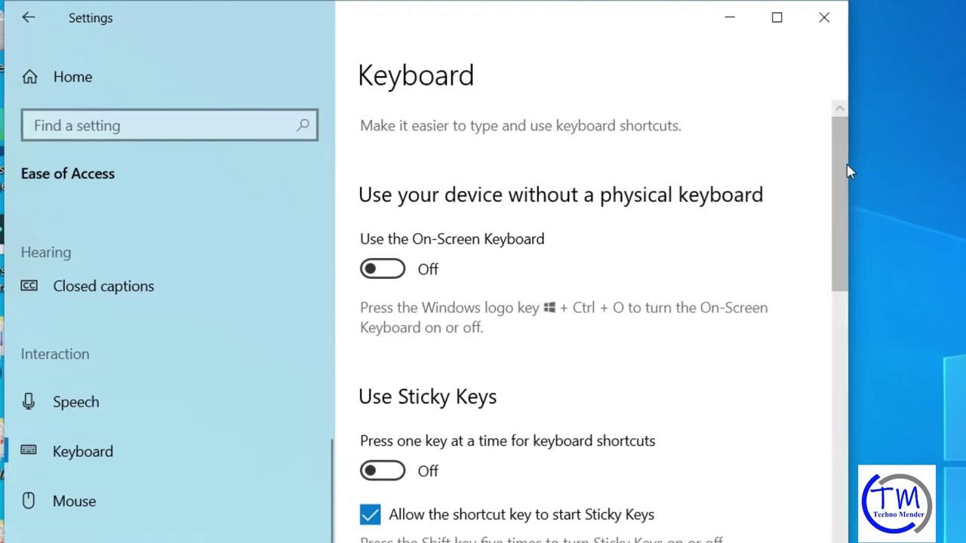
{"action": "left_click_drag", "start_coordinate": [845, 173], "coordinate": [844, 345]}
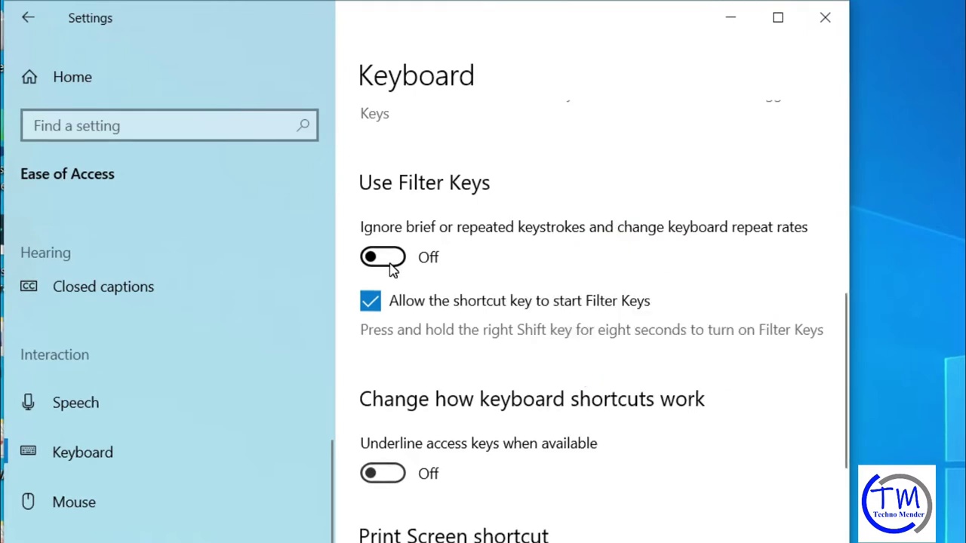
{"action": "left_click", "coordinate": [836, 18]}
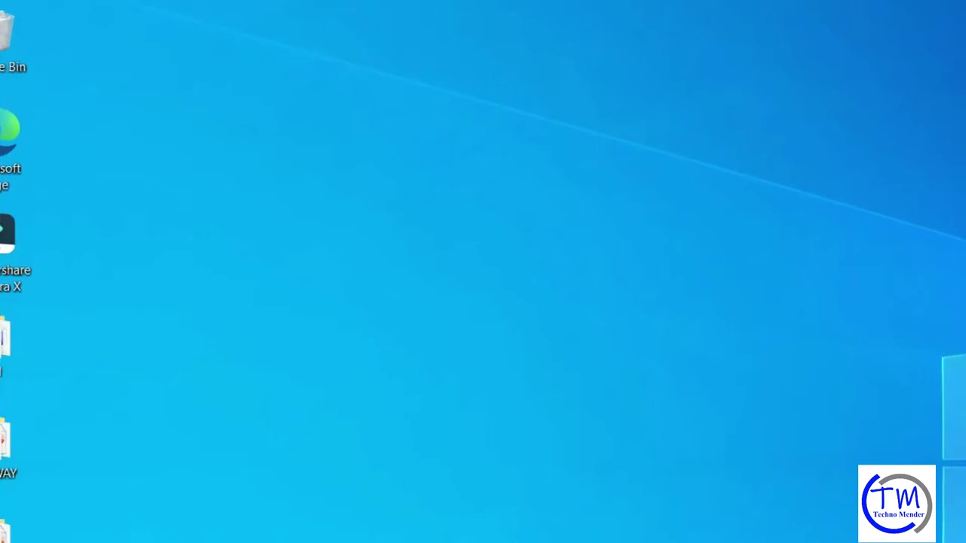
Search Windows for "trouble", open Troubleshoot settings and go to the Additional troubleshooters page.
{"action": "left_click", "coordinate": [181, 534]}
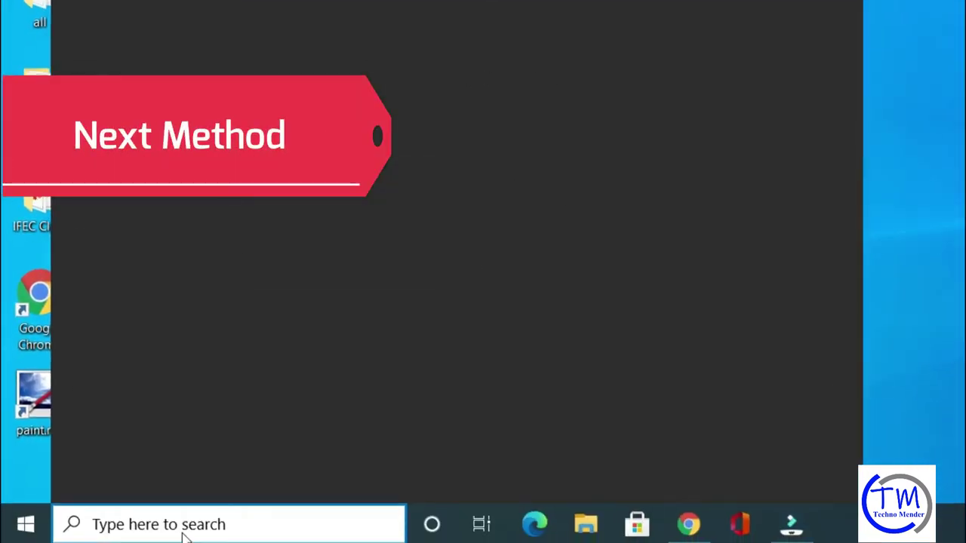
{"action": "type", "text": "troub"}
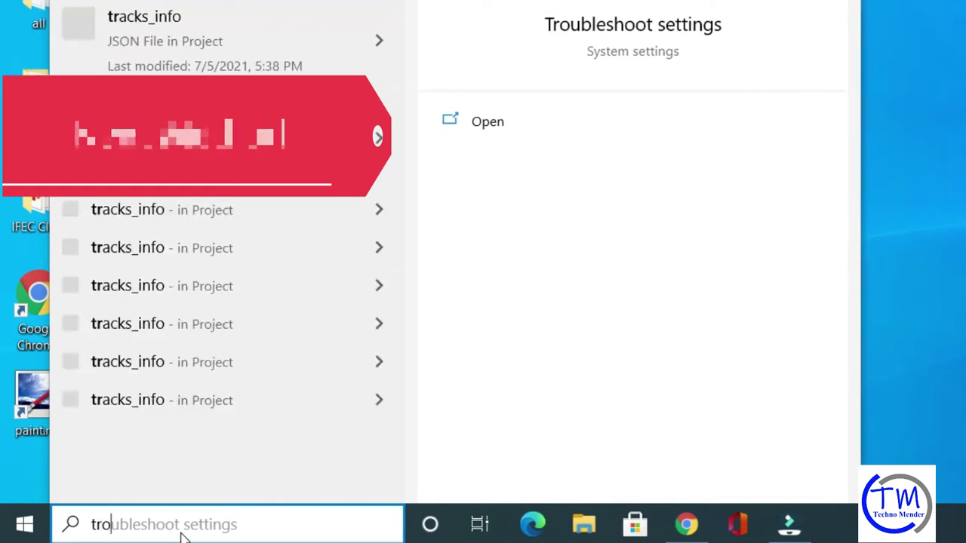
{"action": "type", "text": "le"}
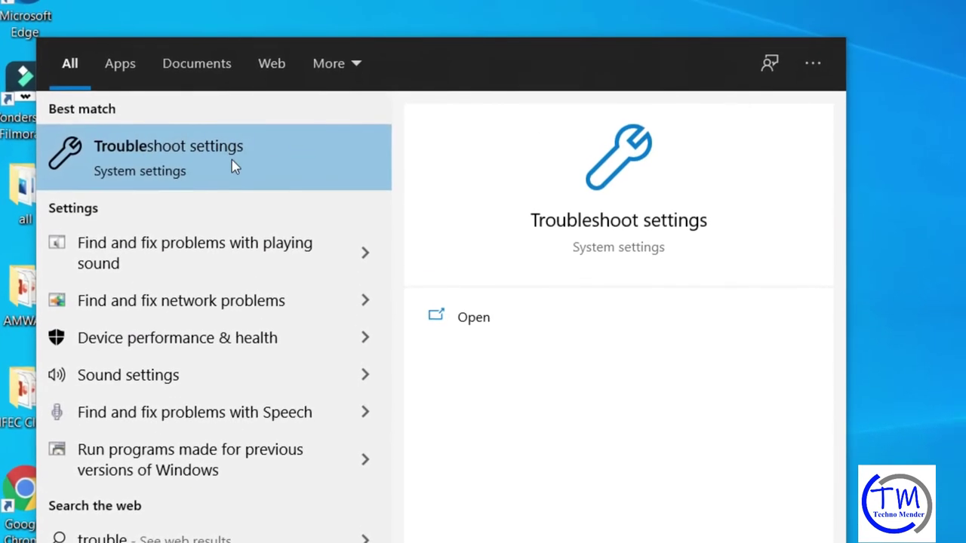
{"action": "left_click", "coordinate": [228, 168]}
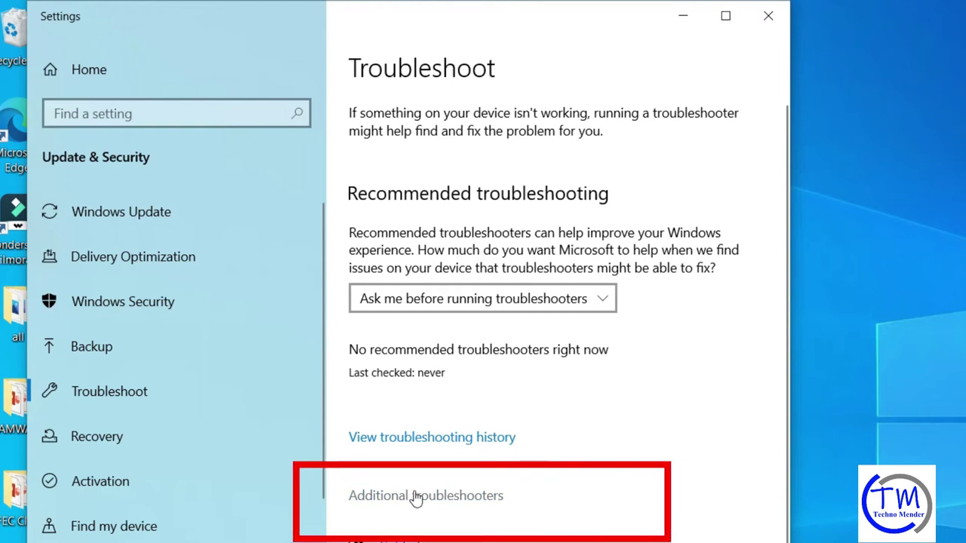
{"action": "left_click", "coordinate": [426, 495]}
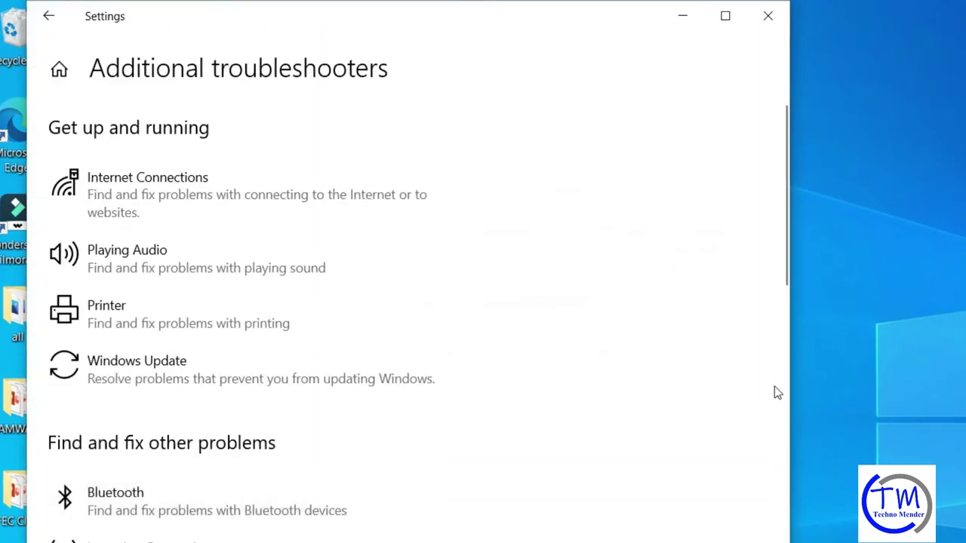
Run the Keyboard troubleshooter, and close both the troubleshooter and Settings when it completes.
{"action": "left_click_drag", "start_coordinate": [786, 217], "coordinate": [786, 364]}
{"action": "left_click", "coordinate": [369, 236]}
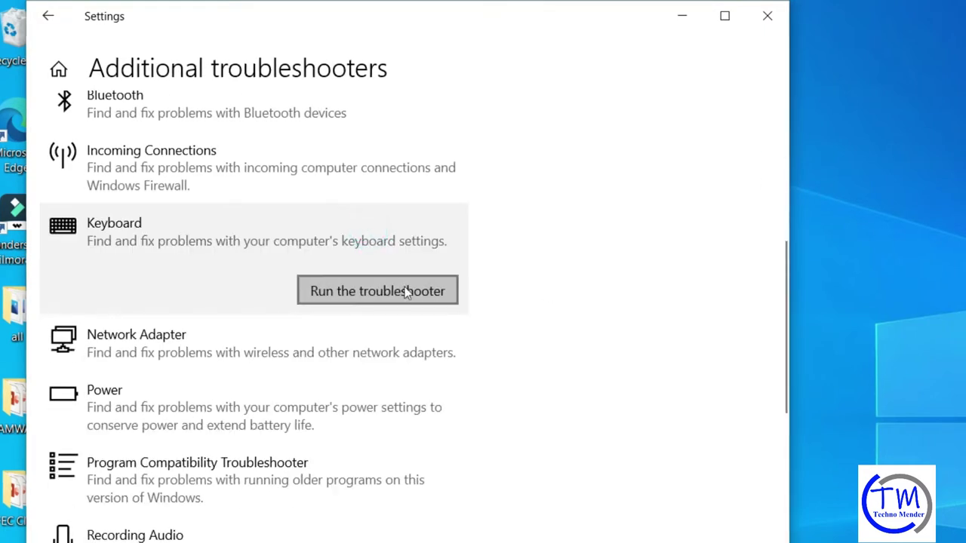
{"action": "left_click", "coordinate": [418, 292]}
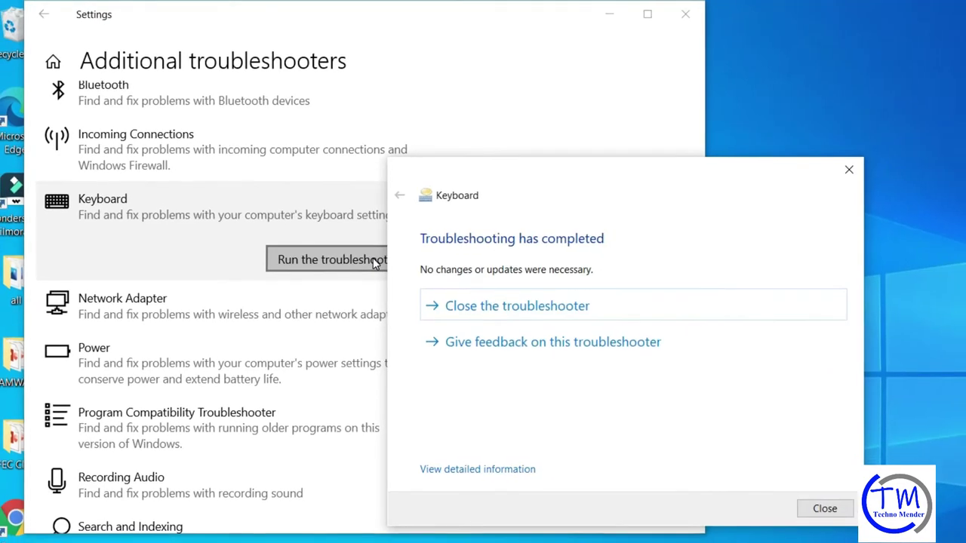
{"action": "left_click", "coordinate": [851, 174]}
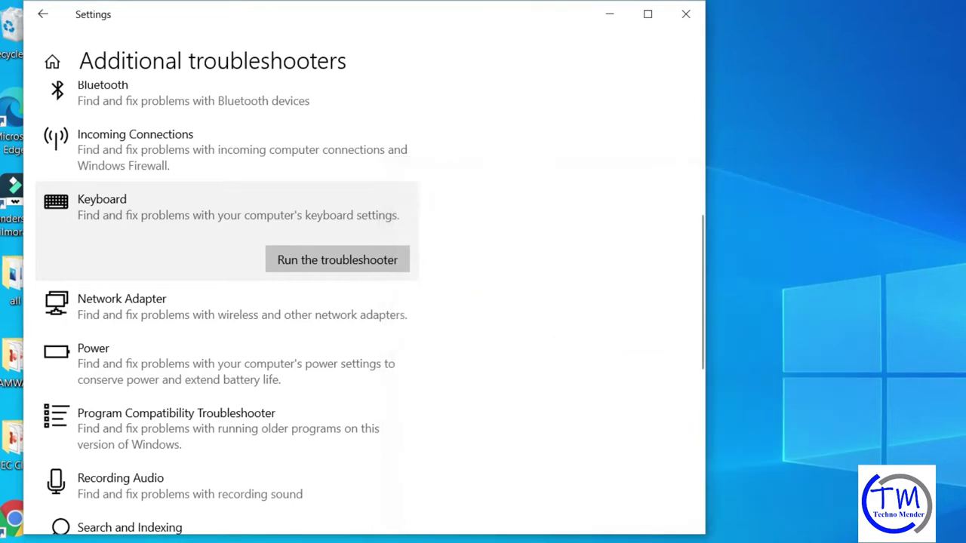
{"action": "left_click", "coordinate": [685, 14]}
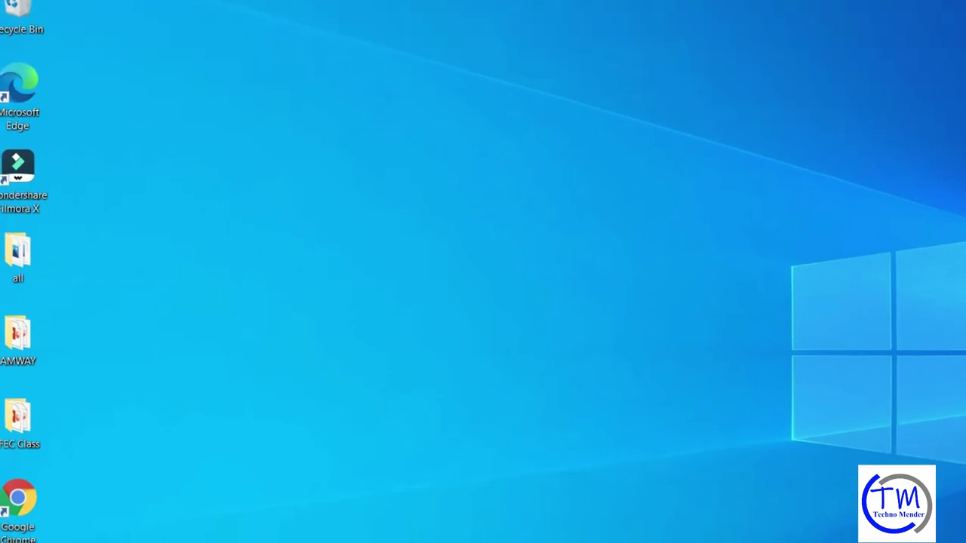
Search for and open Control Panel, and switch its view to Large icons.
{"action": "left_click", "coordinate": [102, 528]}
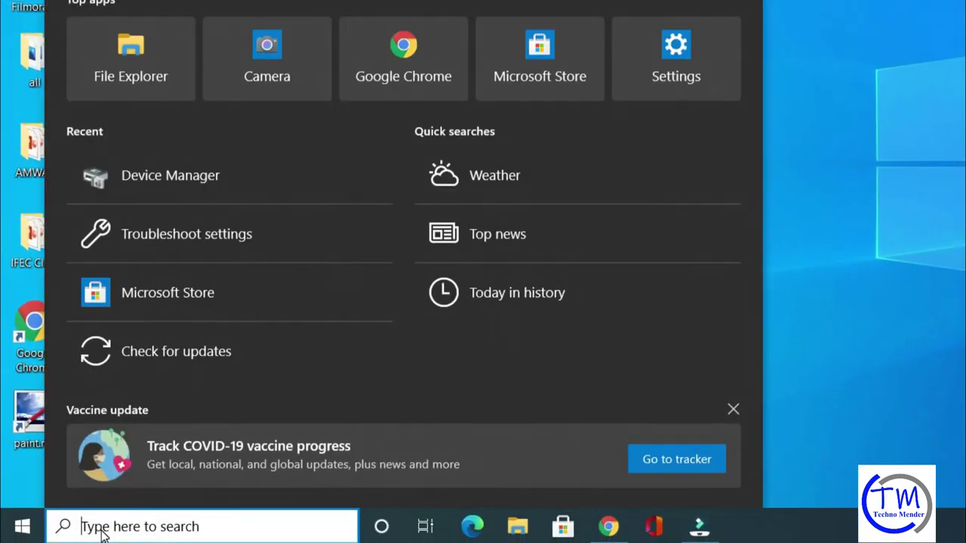
{"action": "type", "text": "control"}
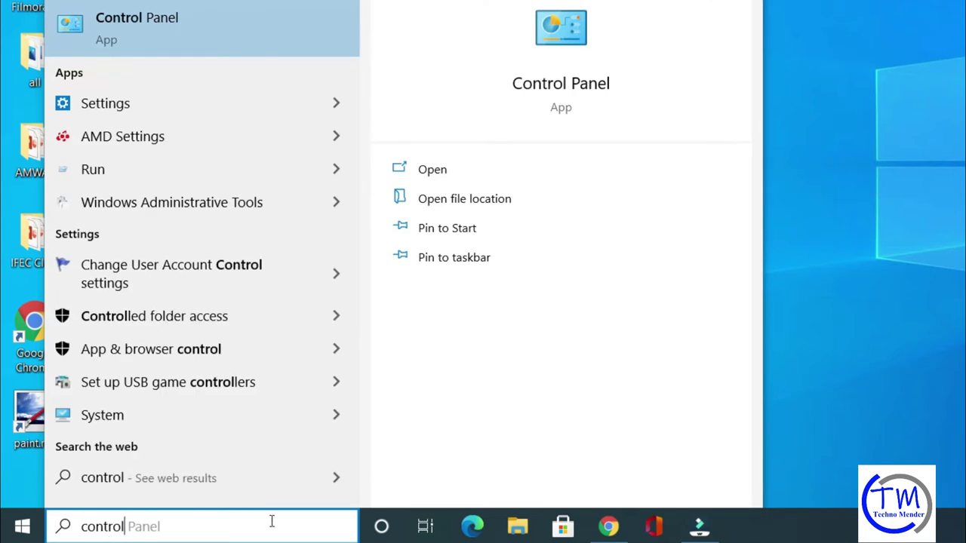
{"action": "type", "text": " Panel"}
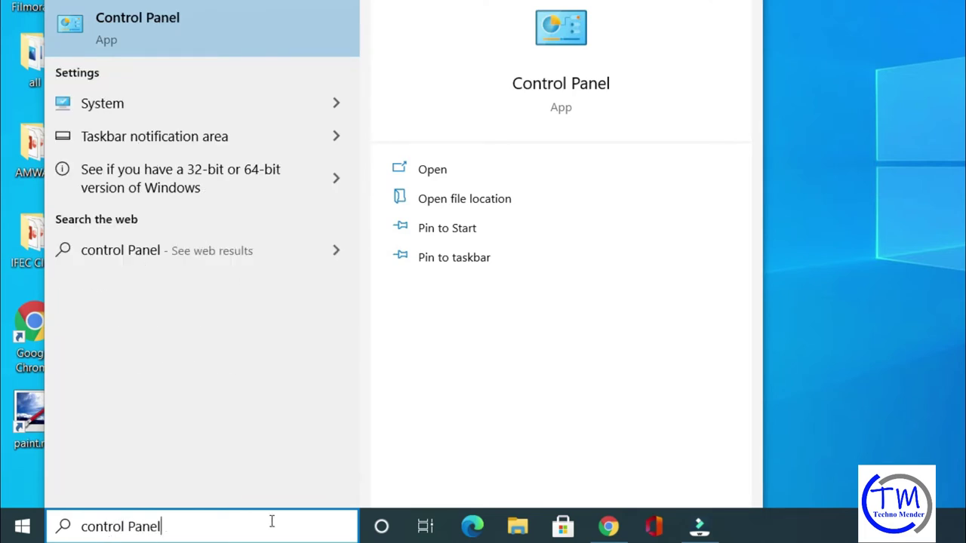
{"action": "left_click", "coordinate": [172, 29]}
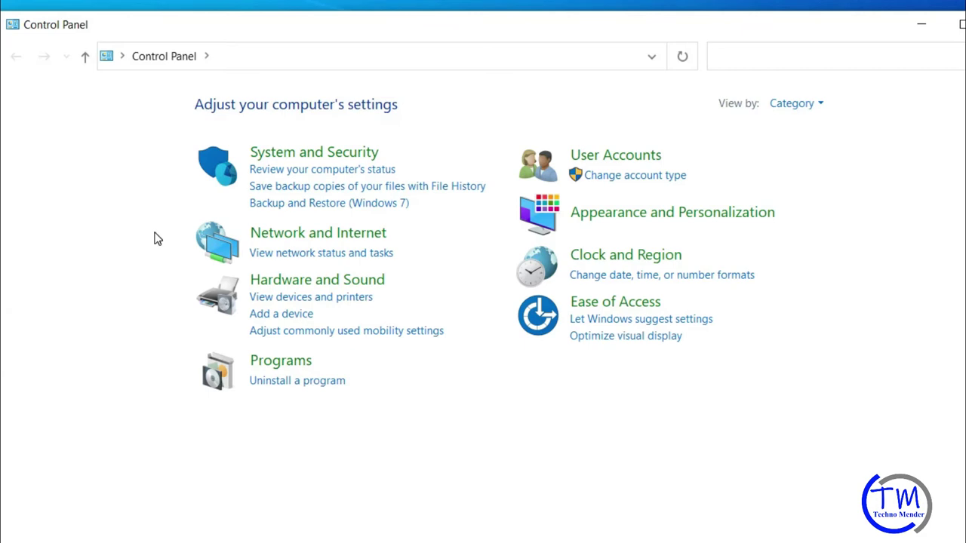
{"action": "left_click", "coordinate": [824, 104]}
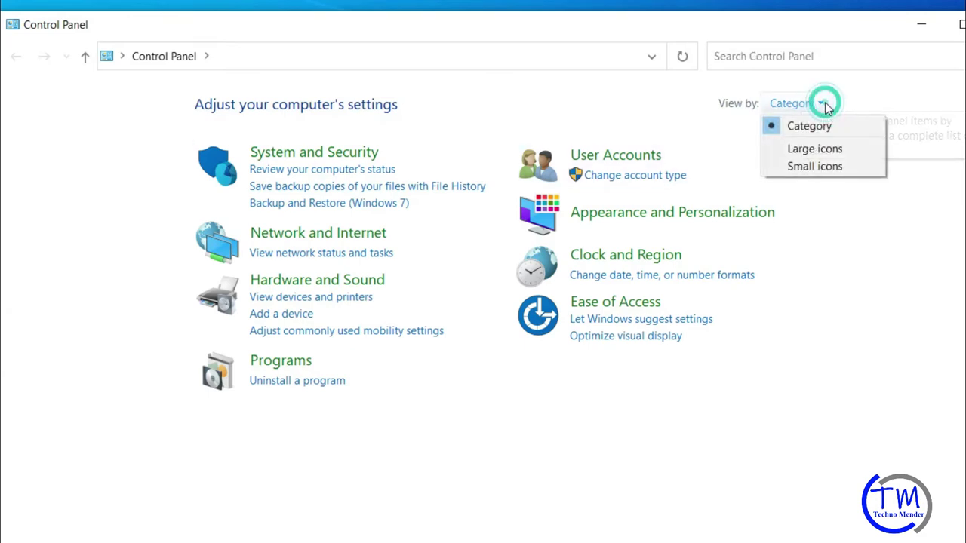
{"action": "left_click", "coordinate": [809, 152]}
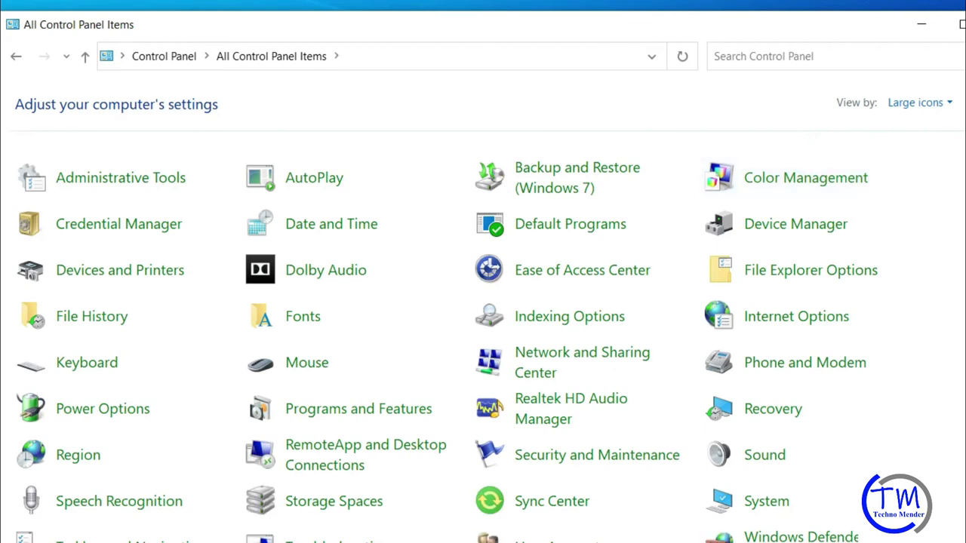
In Power Options, unlock the unavailable power button settings, turn off fast startup and save the changes.
{"action": "scroll", "coordinate": [179, 390], "scroll_direction": "down", "scroll_amount": 1}
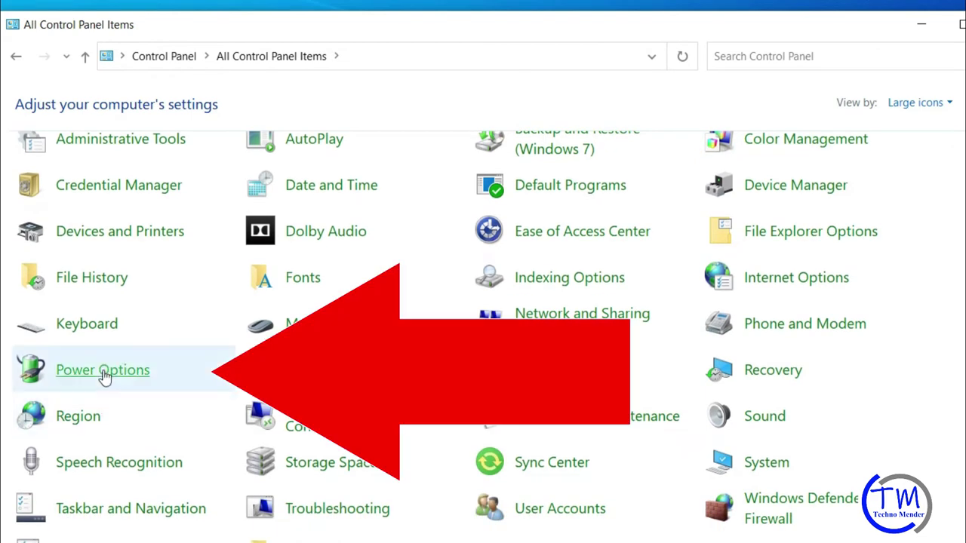
{"action": "left_click", "coordinate": [103, 369]}
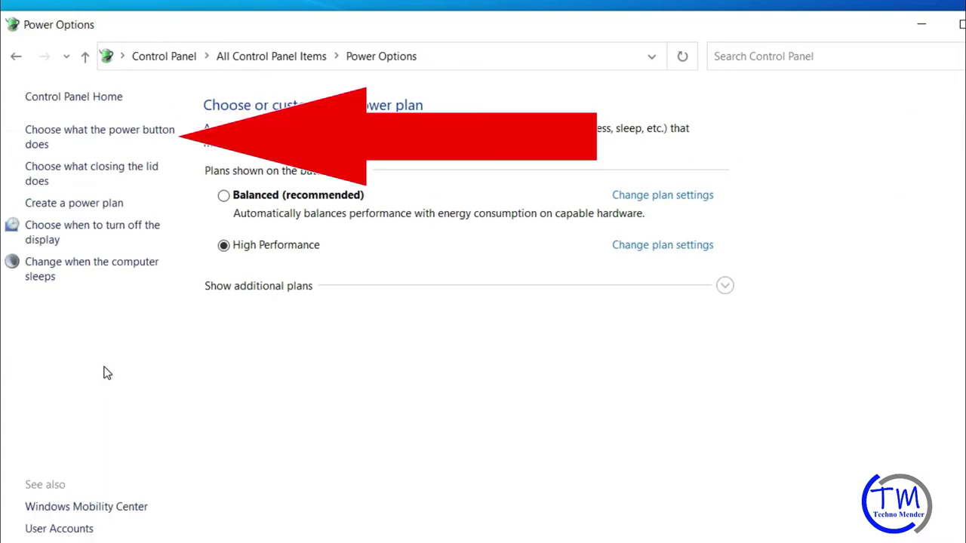
{"action": "left_click", "coordinate": [81, 141]}
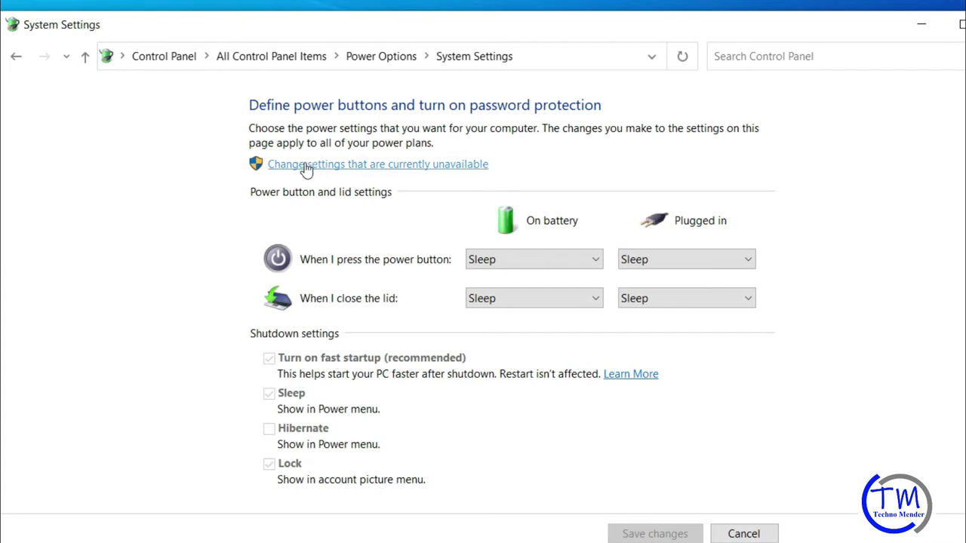
{"action": "left_click", "coordinate": [344, 164]}
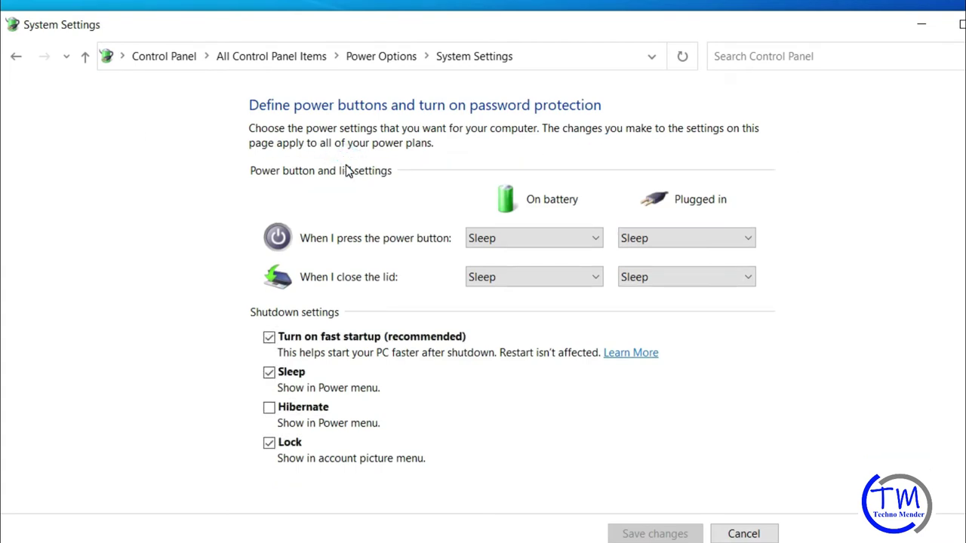
{"action": "left_click", "coordinate": [269, 338]}
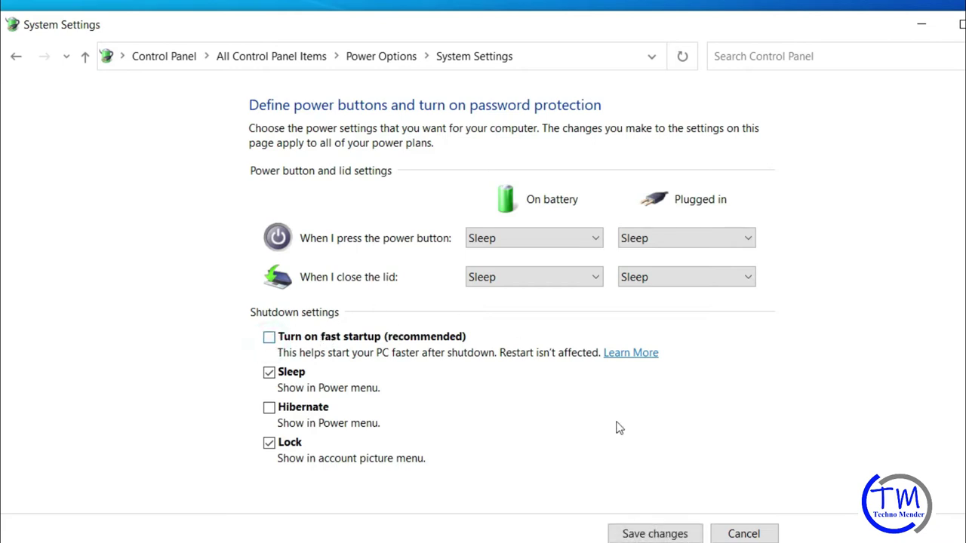
{"action": "left_click", "coordinate": [653, 534]}
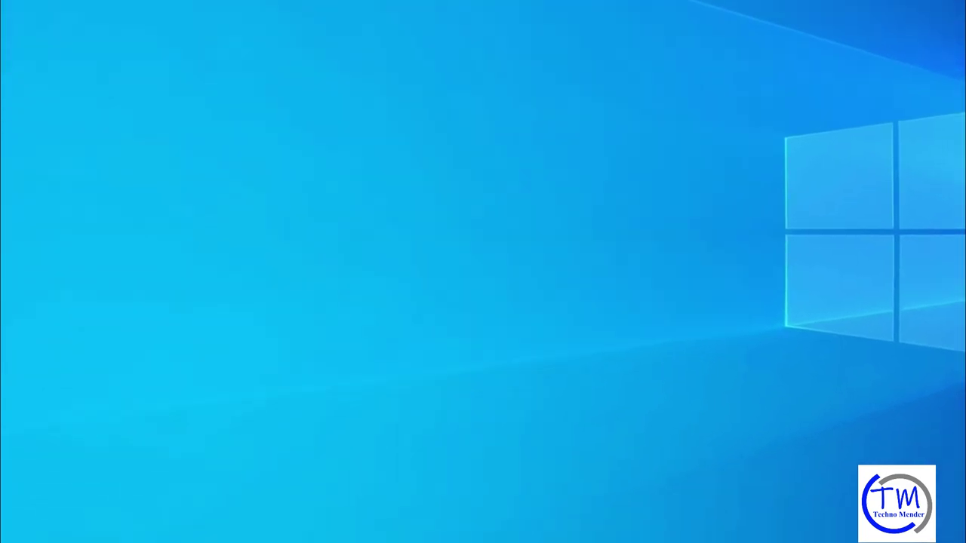
Search Windows for "device Manager" and open Device Manager.
{"action": "left_click", "coordinate": [150, 531]}
{"action": "type", "text": "dev"}
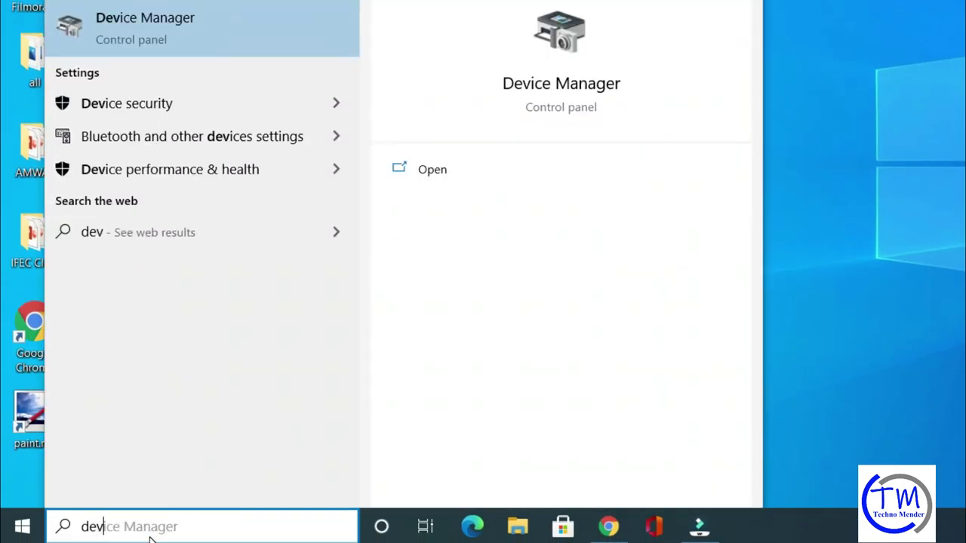
{"action": "type", "text": "ice"}
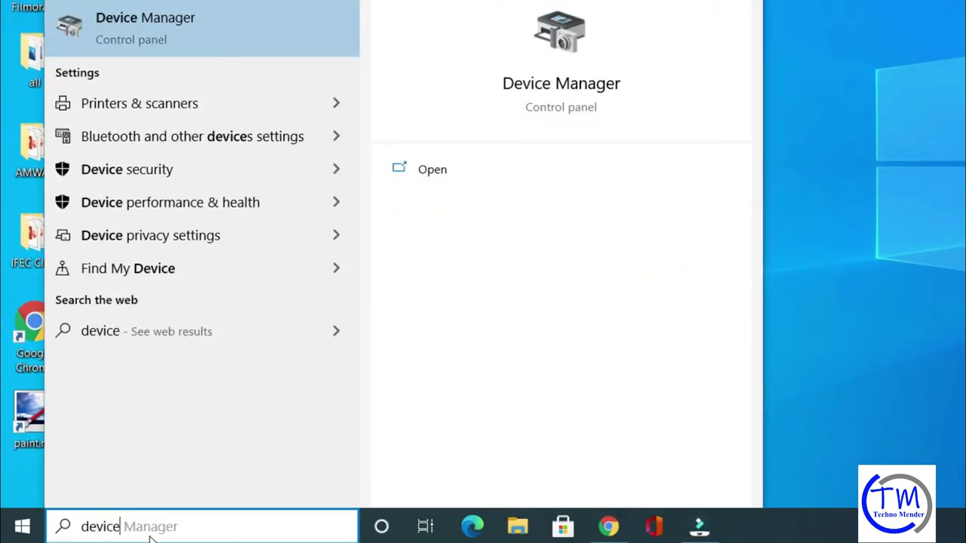
{"action": "left_click", "coordinate": [190, 525]}
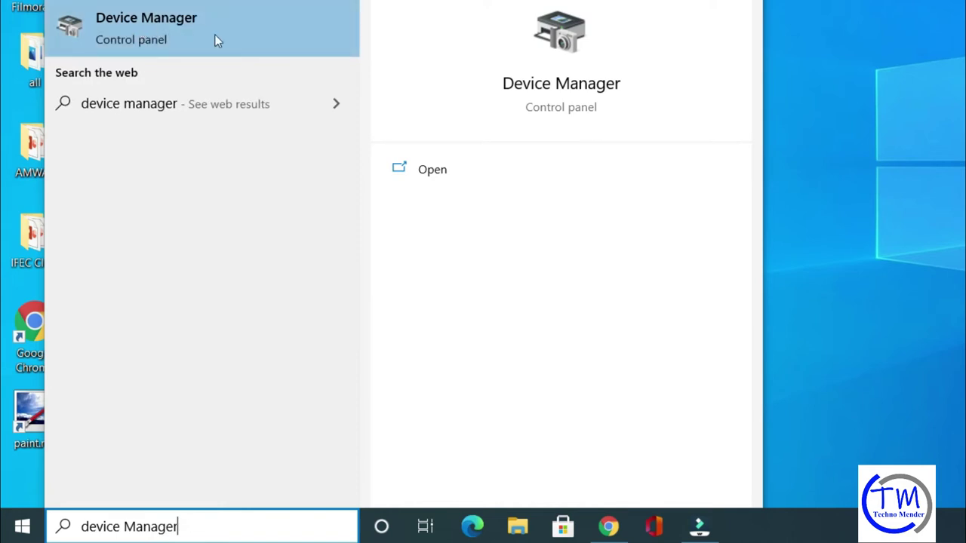
{"action": "left_click", "coordinate": [191, 30]}
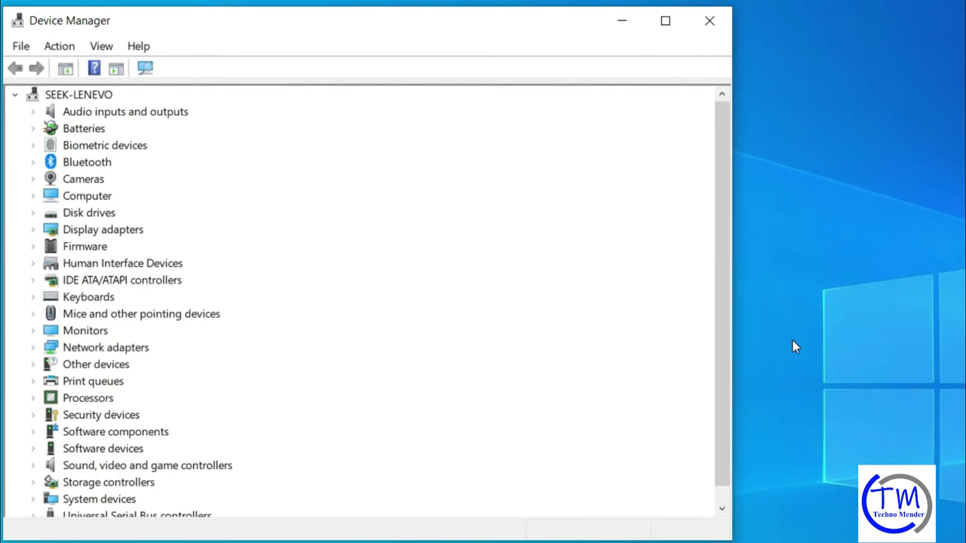
Under Universal Serial Bus controllers, stop the computer from turning off the USB Root Hub (USB 3.0) to save power, and confirm its properties.
{"action": "left_click_drag", "start_coordinate": [720, 347], "coordinate": [719, 363]}
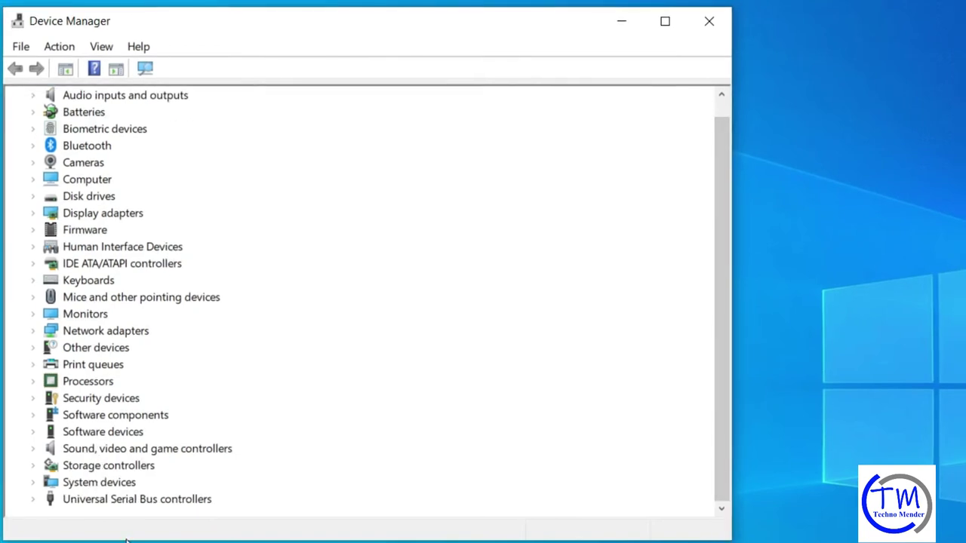
{"action": "double_click", "coordinate": [142, 499]}
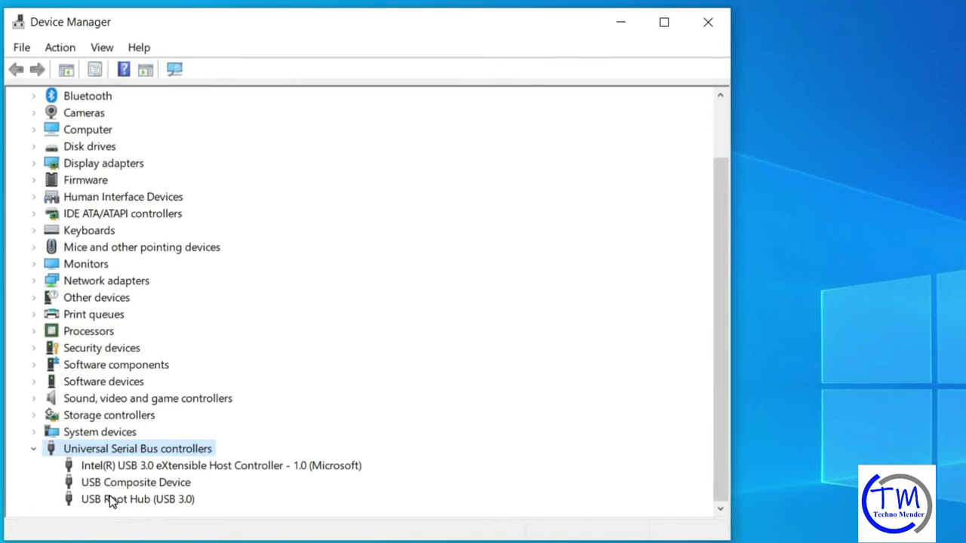
{"action": "left_click", "coordinate": [139, 501]}
{"action": "right_click", "coordinate": [139, 501]}
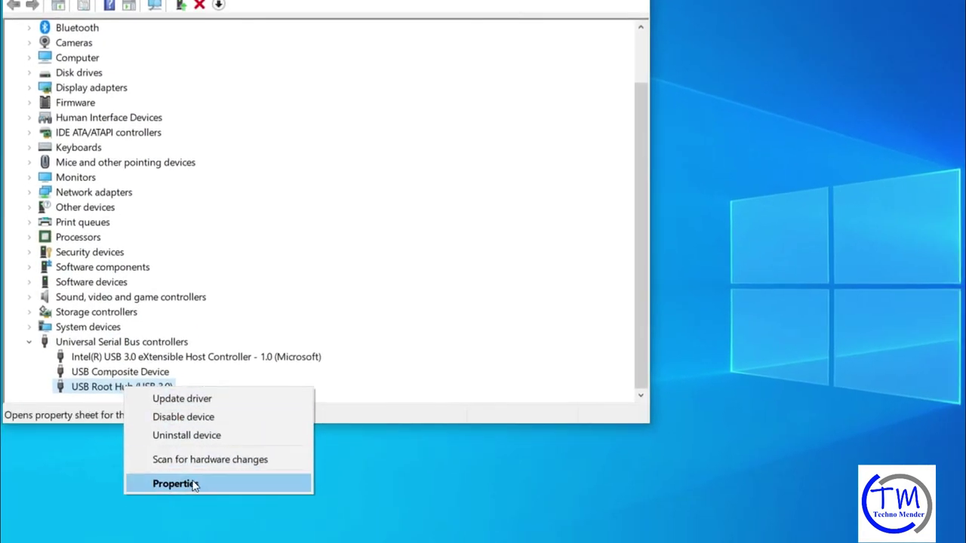
{"action": "left_click", "coordinate": [178, 484]}
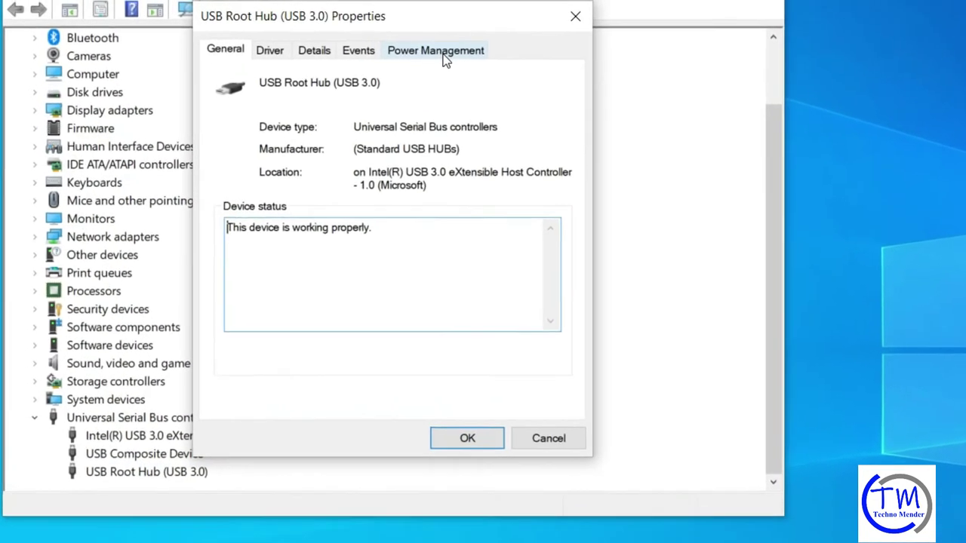
{"action": "left_click", "coordinate": [369, 46]}
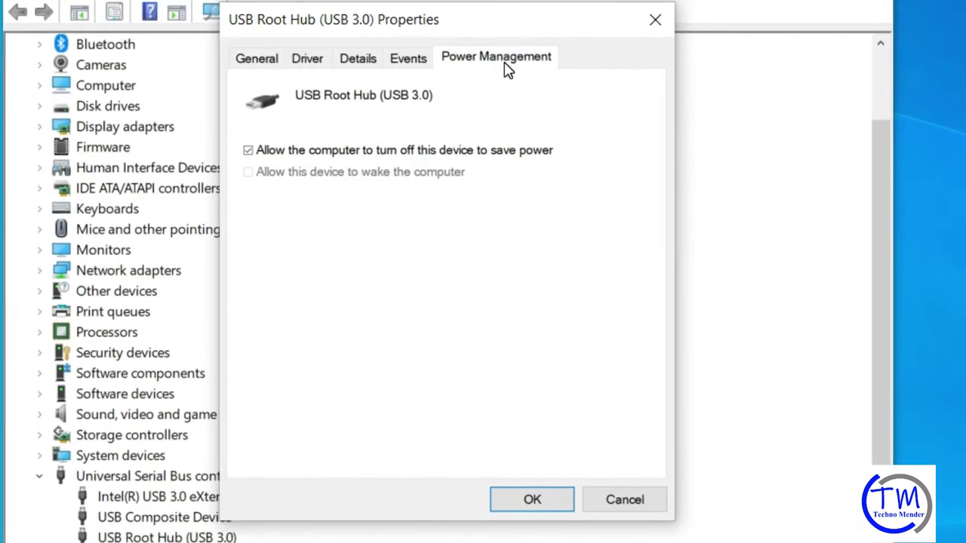
{"action": "left_click", "coordinate": [248, 151]}
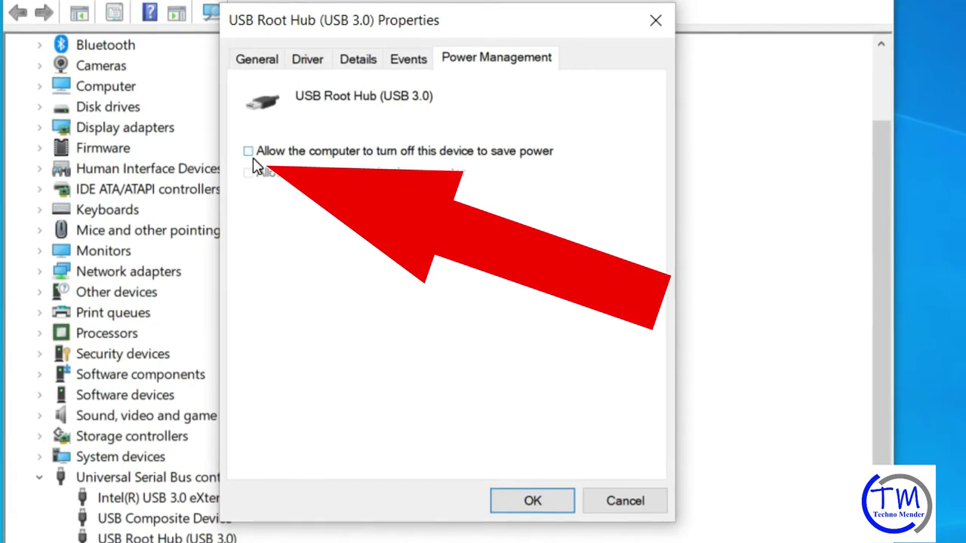
{"action": "left_click", "coordinate": [532, 502]}
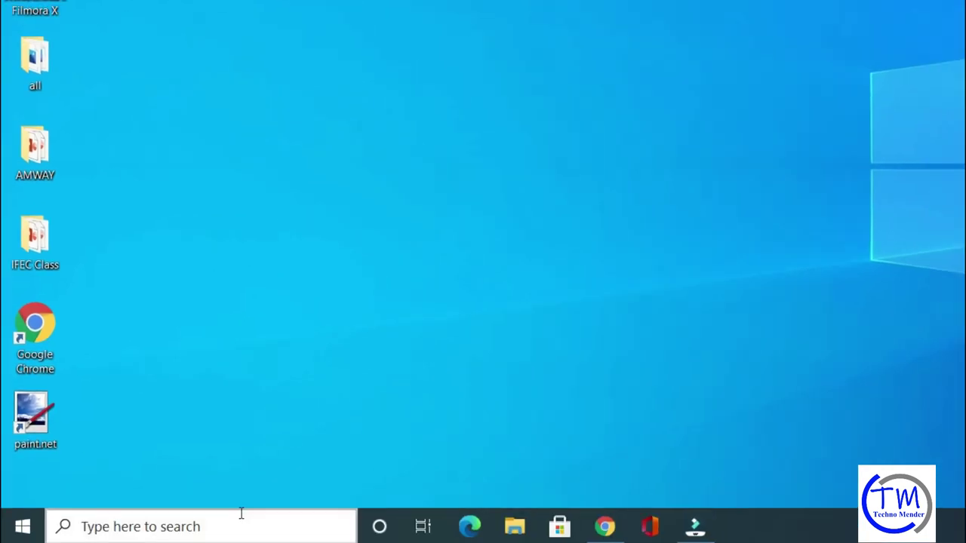
Search Windows for "control", open Control Panel and set its view to Large icons.
{"action": "left_click", "coordinate": [225, 527]}
{"action": "type", "text": "c"}
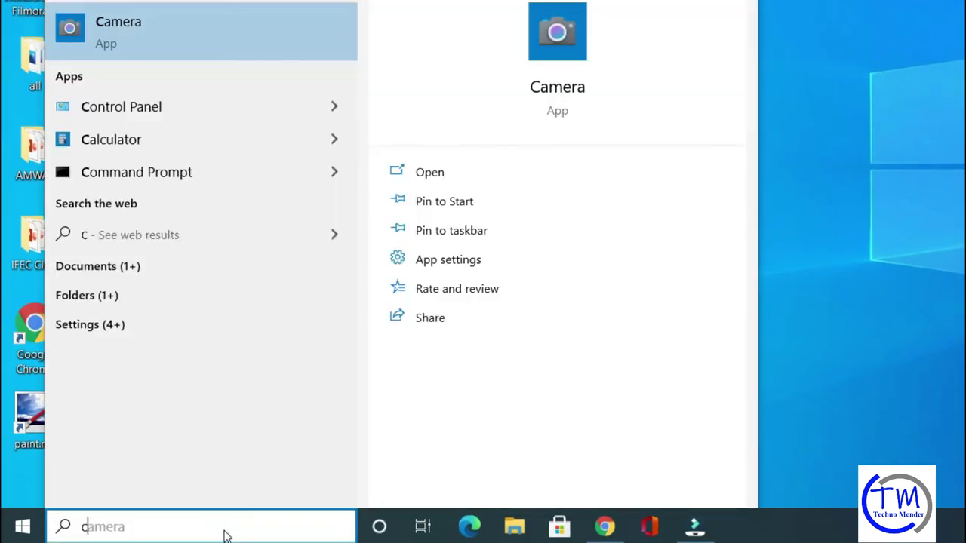
{"action": "type", "text": "ontrol"}
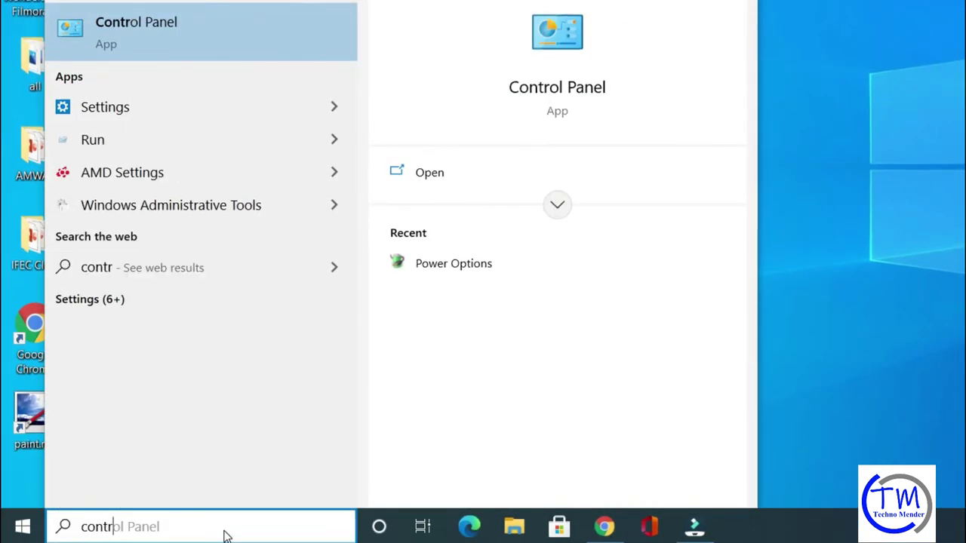
{"action": "left_click", "coordinate": [166, 34]}
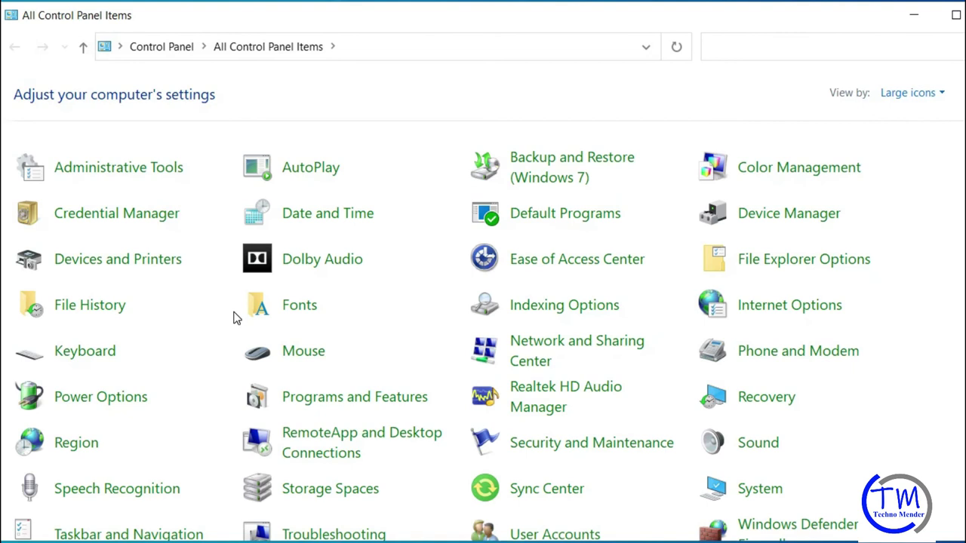
{"action": "left_click", "coordinate": [940, 97]}
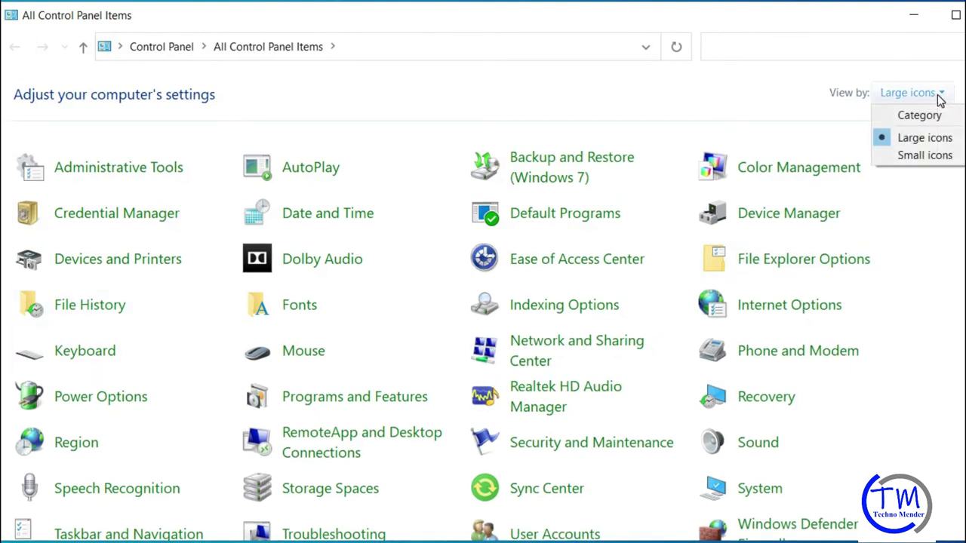
{"action": "left_click", "coordinate": [929, 143]}
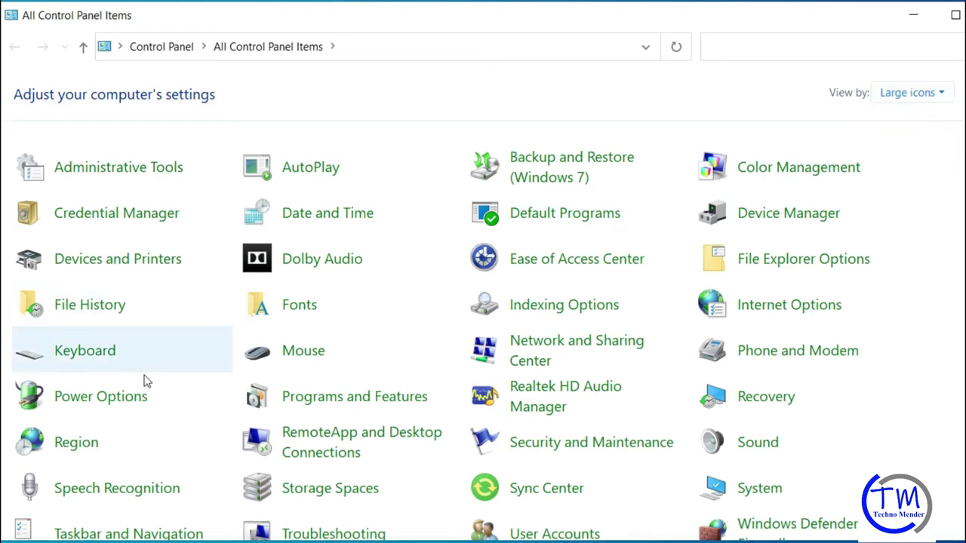
In Power Options, open the advanced power settings of the High Performance plan.
{"action": "left_click", "coordinate": [81, 397]}
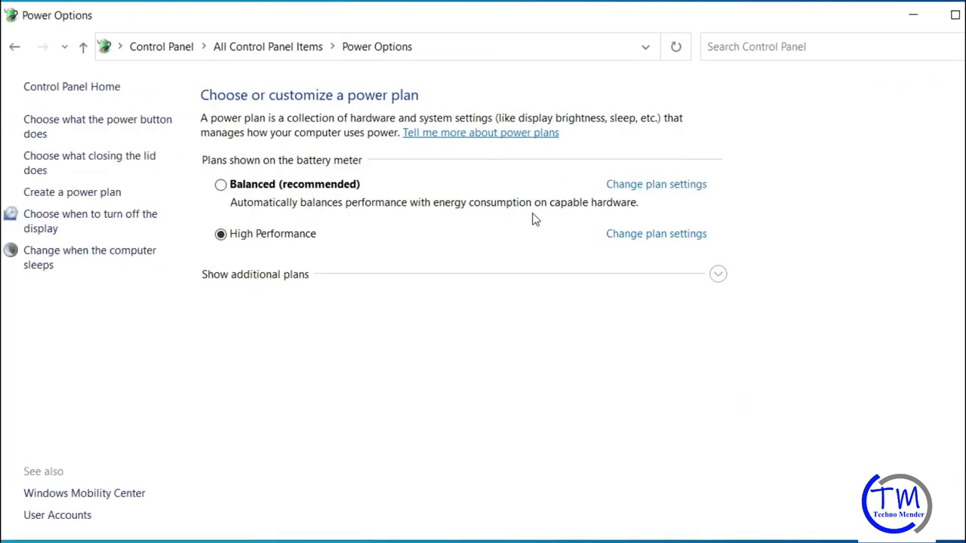
{"action": "left_click", "coordinate": [655, 234]}
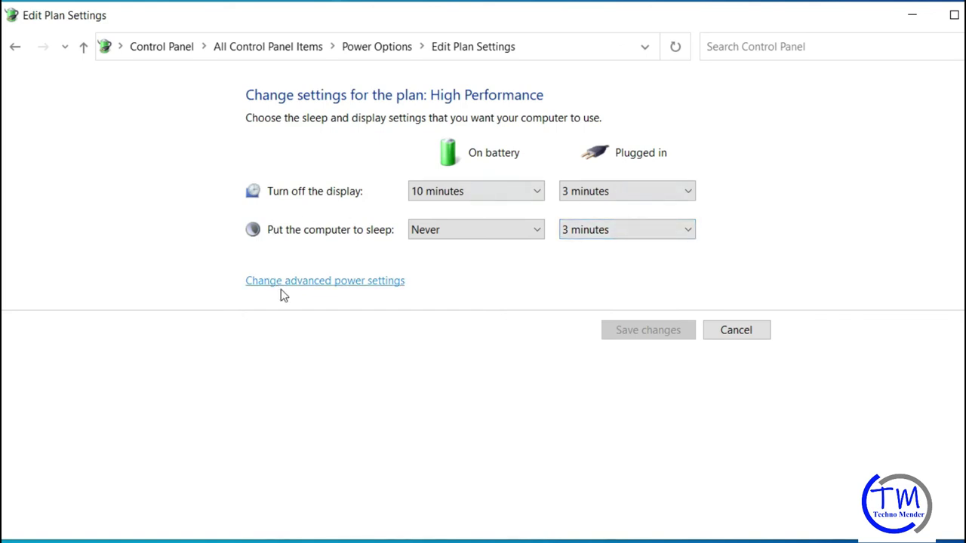
{"action": "left_click", "coordinate": [332, 285]}
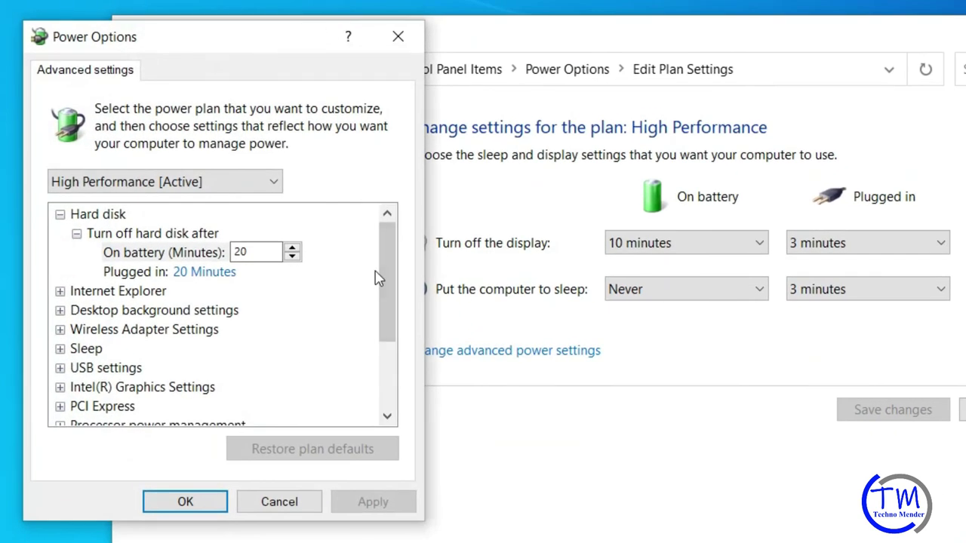
Set the USB selective suspend setting to Disabled for both On battery and Plugged in, and apply and confirm the change.
{"action": "double_click", "coordinate": [96, 371]}
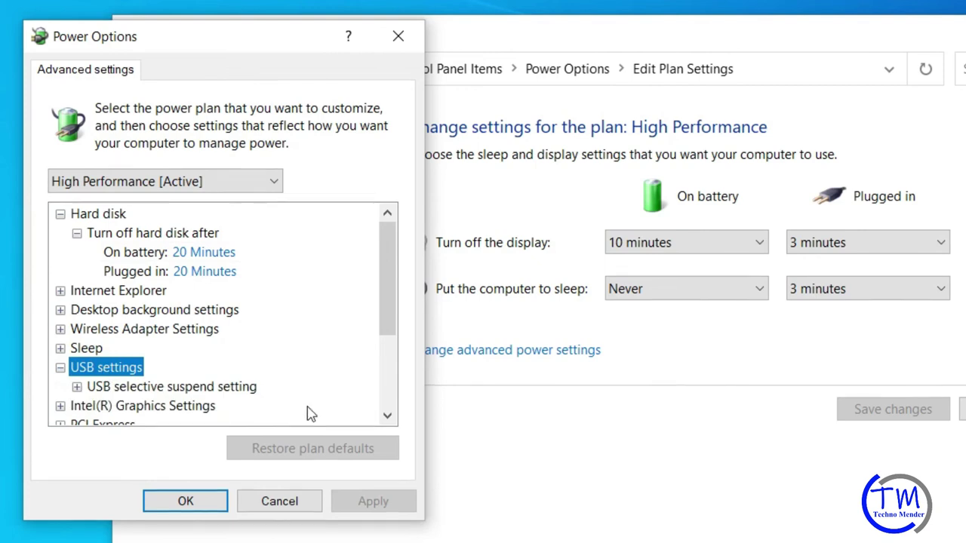
{"action": "double_click", "coordinate": [238, 389]}
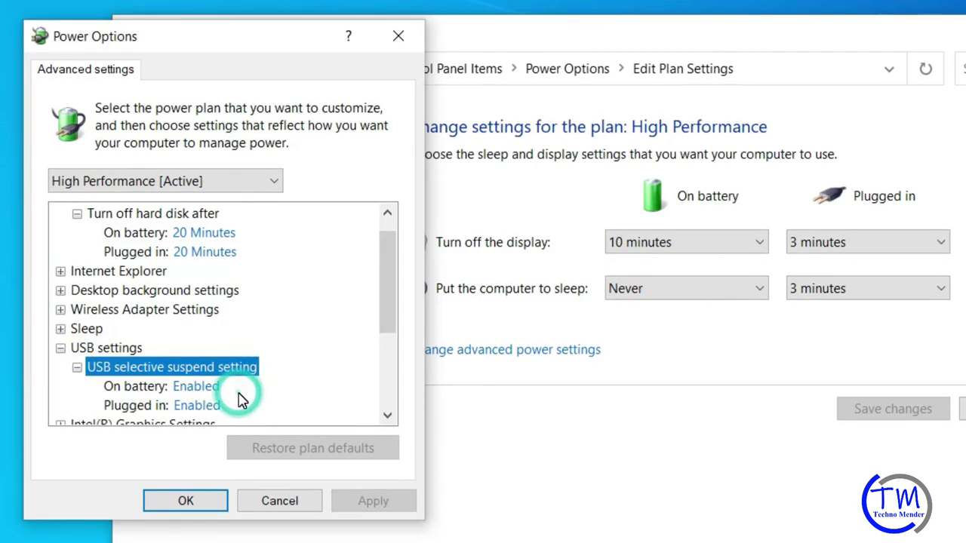
{"action": "left_click", "coordinate": [208, 388]}
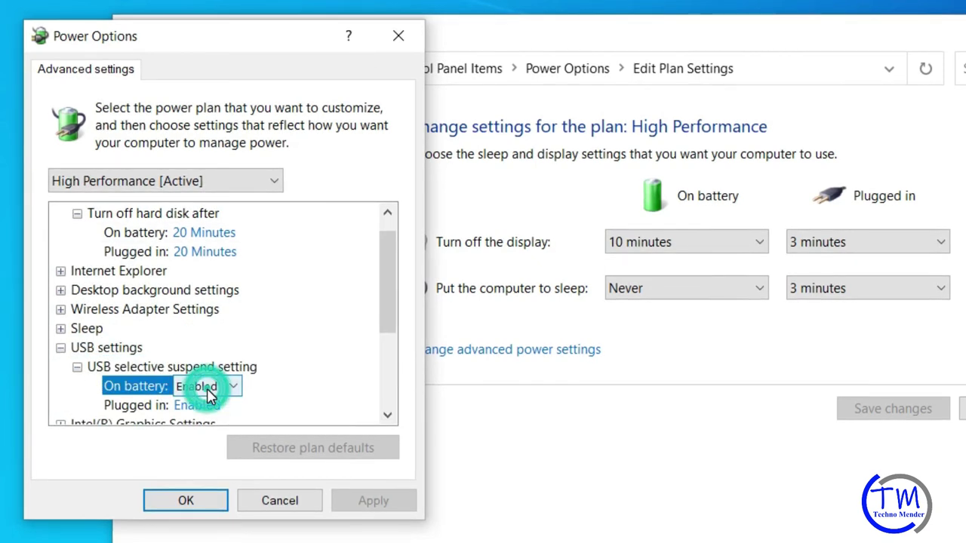
{"action": "left_click", "coordinate": [235, 387]}
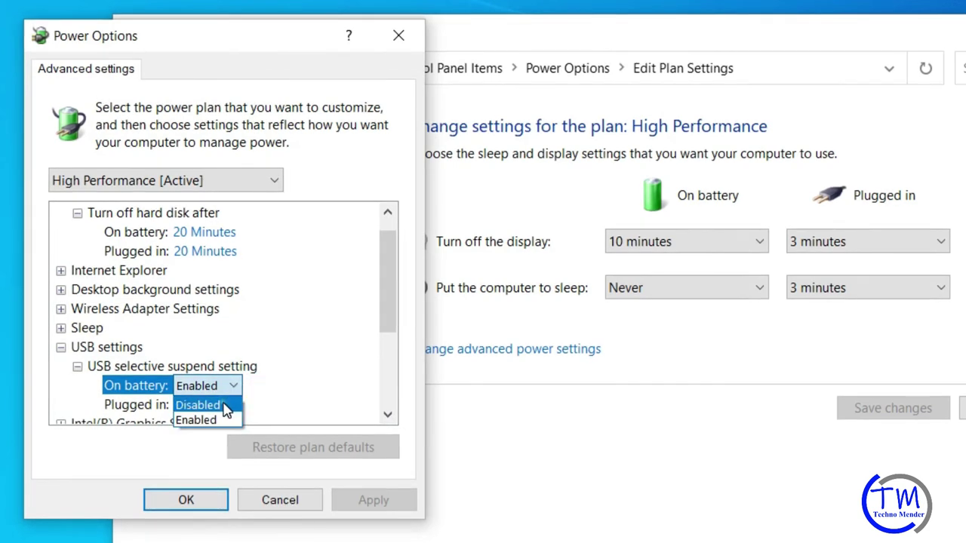
{"action": "left_click", "coordinate": [225, 408]}
{"action": "left_click", "coordinate": [225, 406]}
{"action": "left_click", "coordinate": [226, 408]}
{"action": "left_click", "coordinate": [226, 419]}
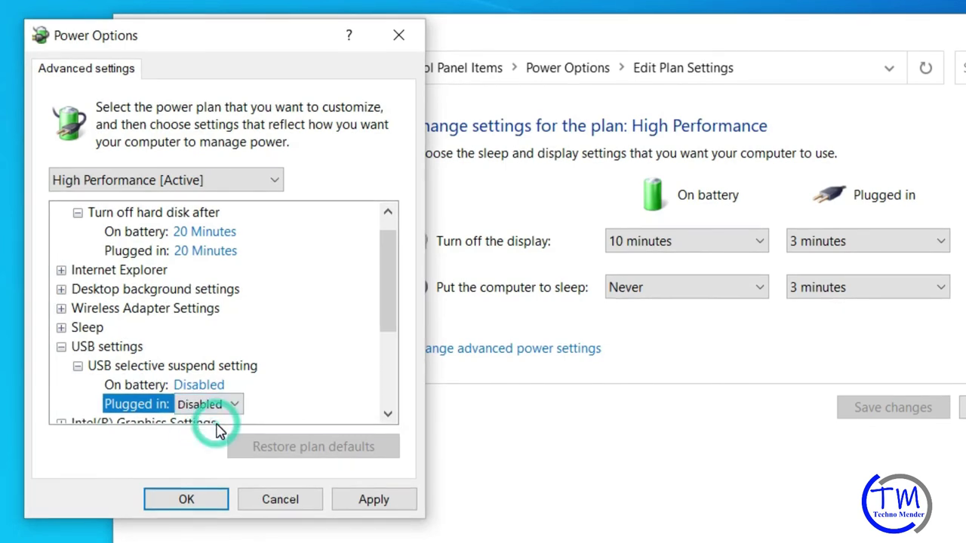
{"action": "left_click_drag", "start_coordinate": [388, 299], "coordinate": [390, 334]}
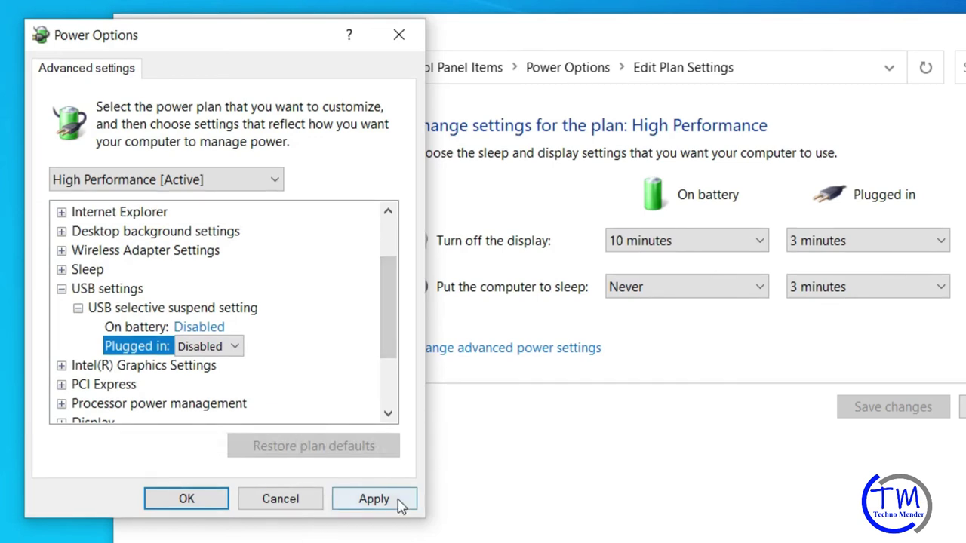
{"action": "left_click", "coordinate": [370, 502]}
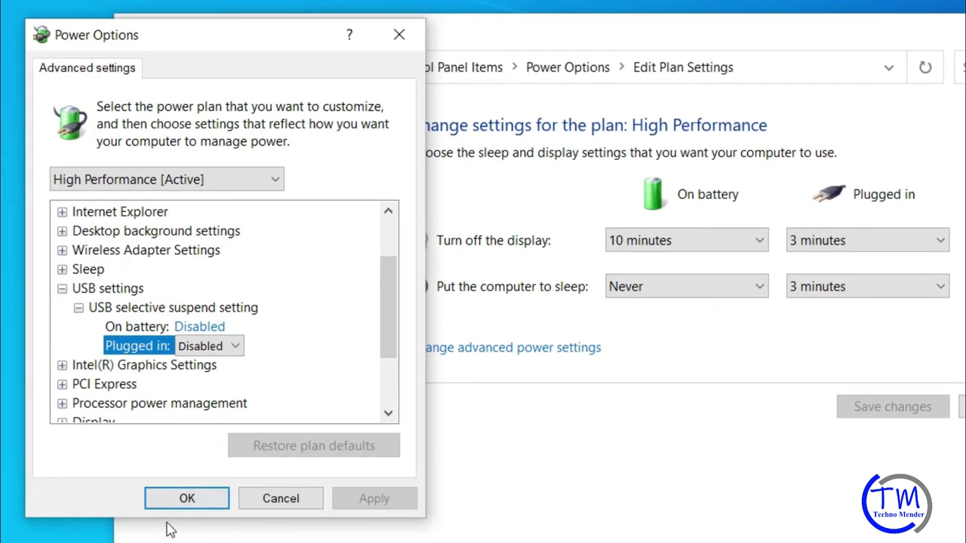
{"action": "left_click", "coordinate": [181, 499]}
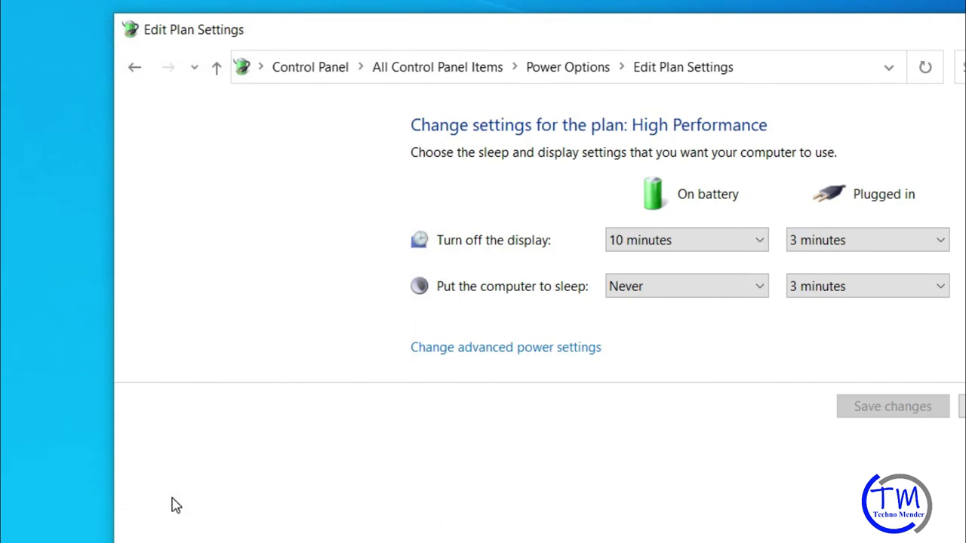